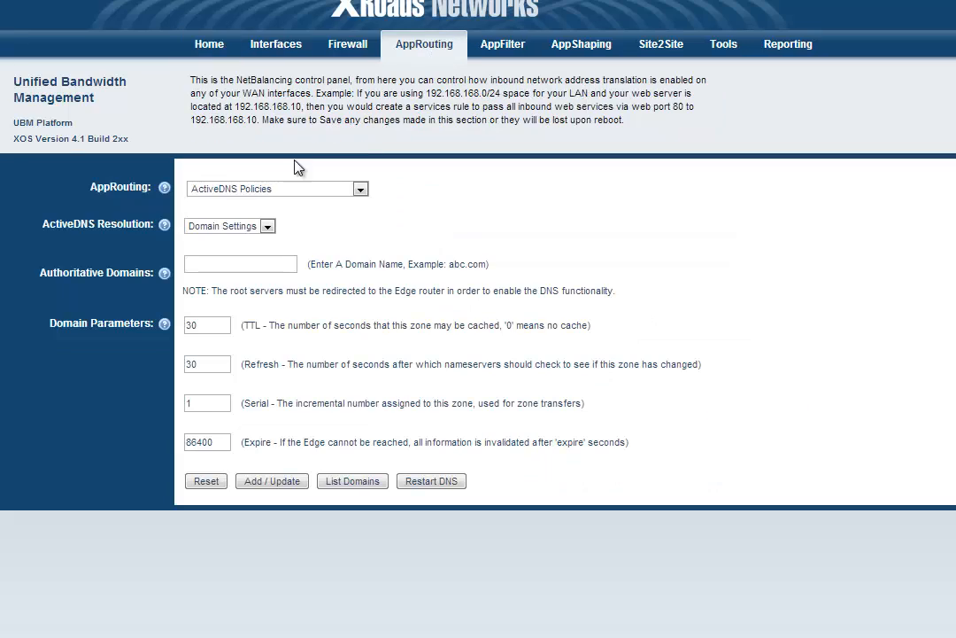
- Add xyz.com as an authoritative domain in the ActiveDNS domain settings, keeping the default domain parameters
left_click(319, 190)
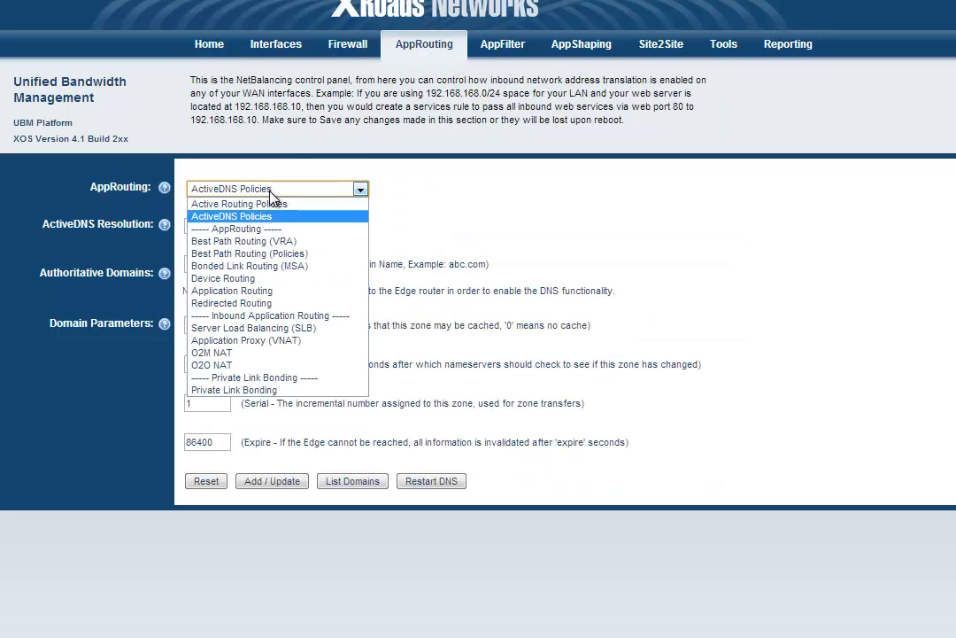
left_click(288, 218)
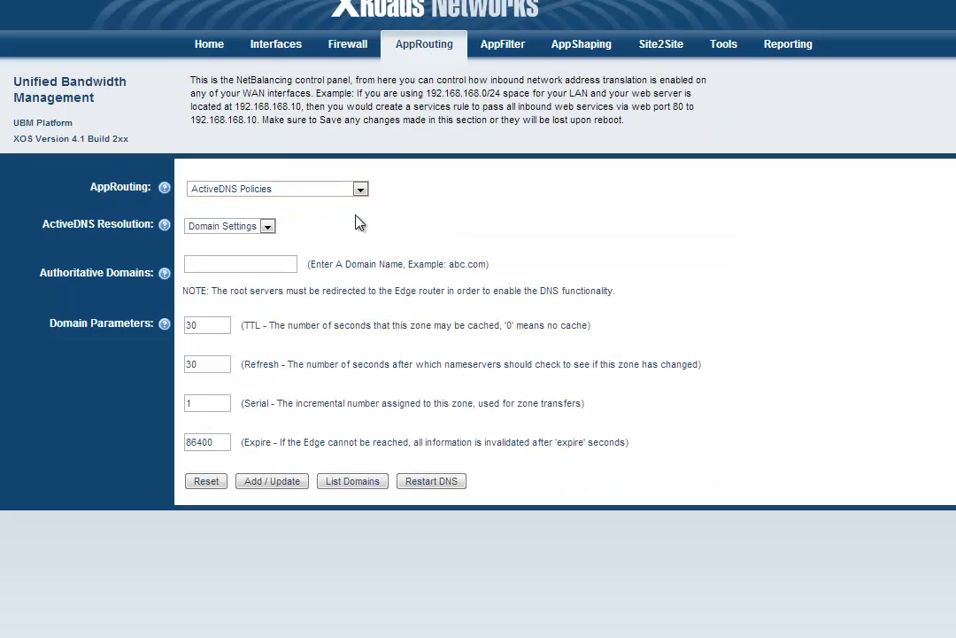
left_click(218, 232)
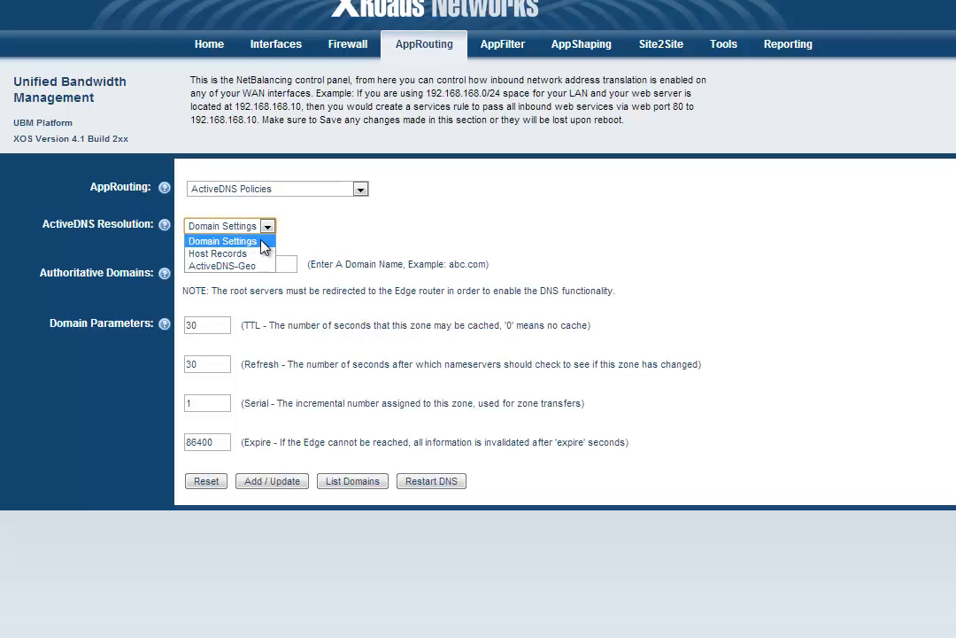
left_click(263, 247)
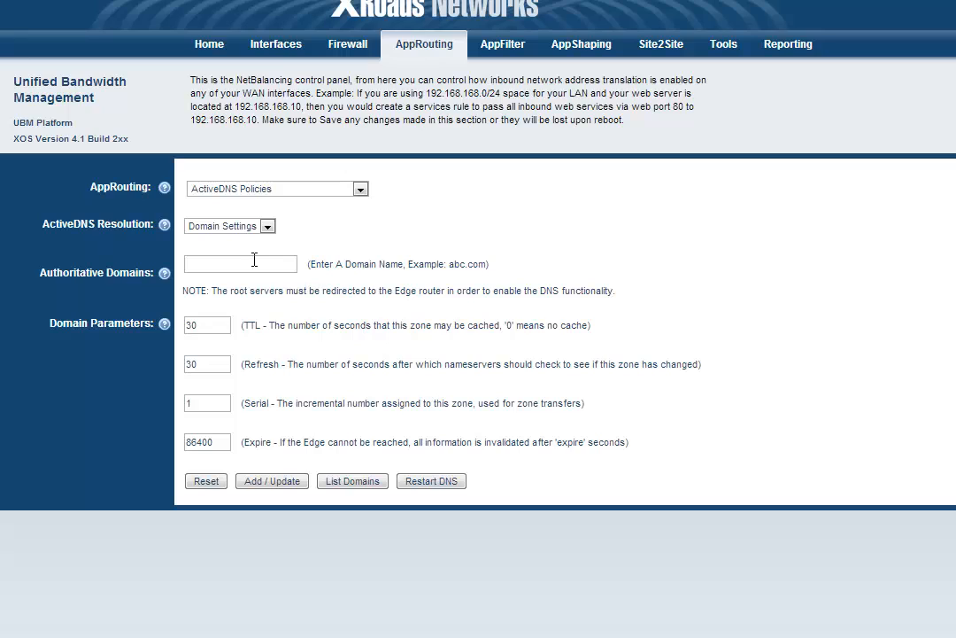
left_click(235, 263)
type("xyz.com")
left_click(278, 482)
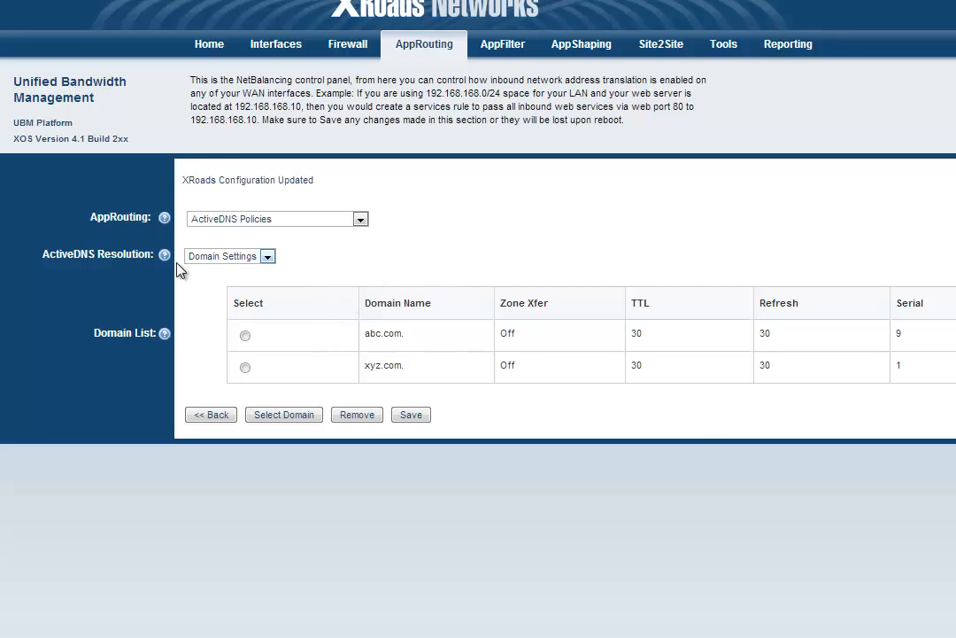
- Switch ActiveDNS resolution to host records and list the DNS hosts of the xyz.com domain
left_click(217, 257)
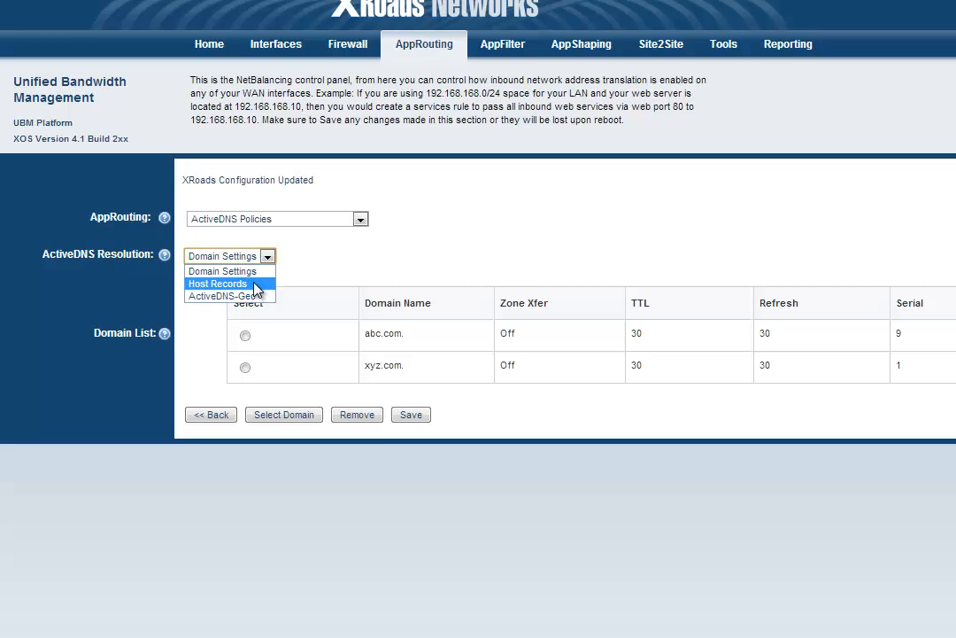
left_click(247, 284)
left_click(267, 264)
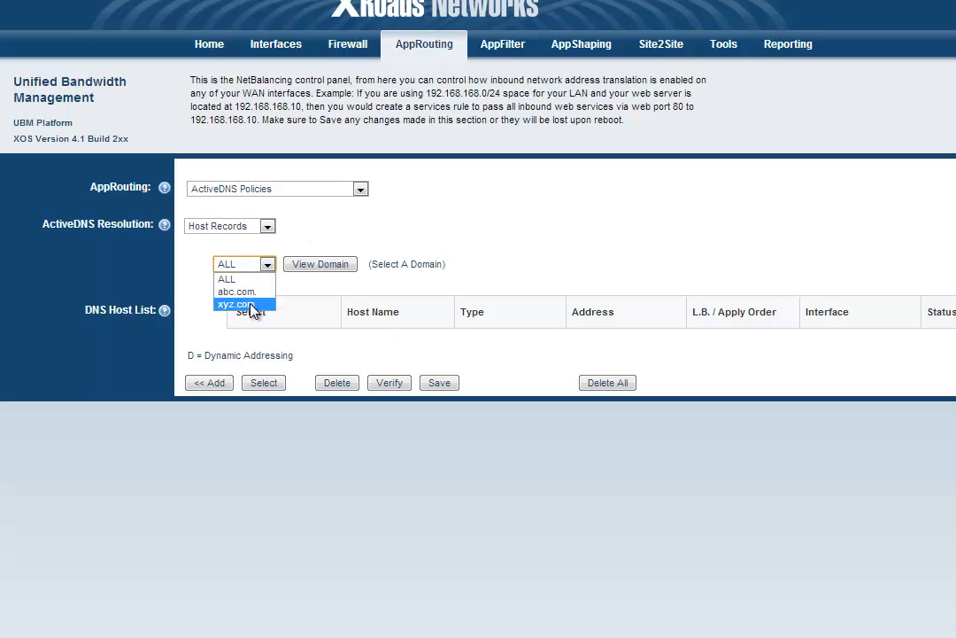
left_click(251, 305)
left_click(323, 265)
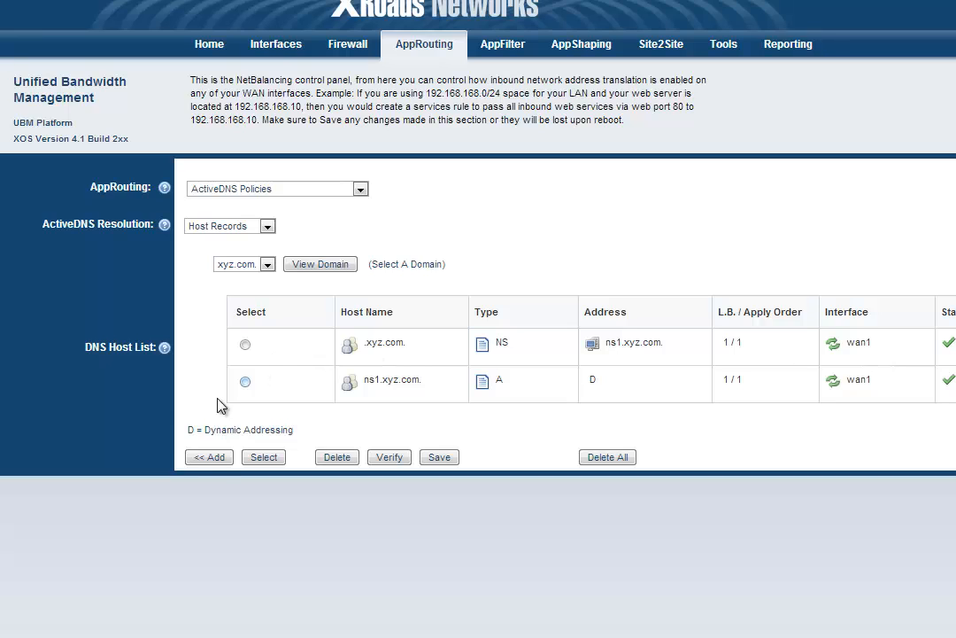
- Start a new host record for the xyz.com domain with host name mailserver, bound to WAN1
left_click(218, 461)
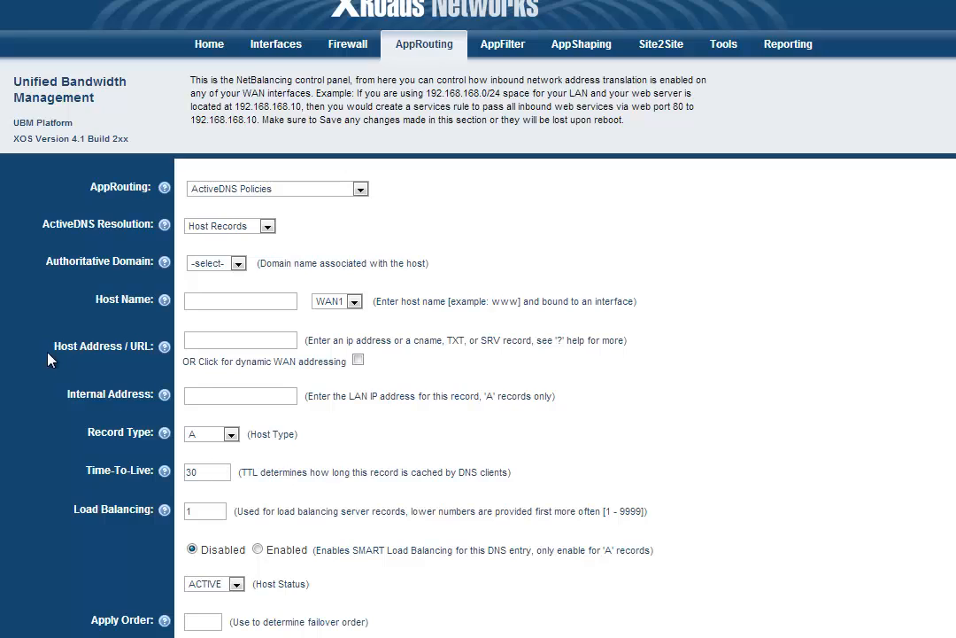
left_click(212, 264)
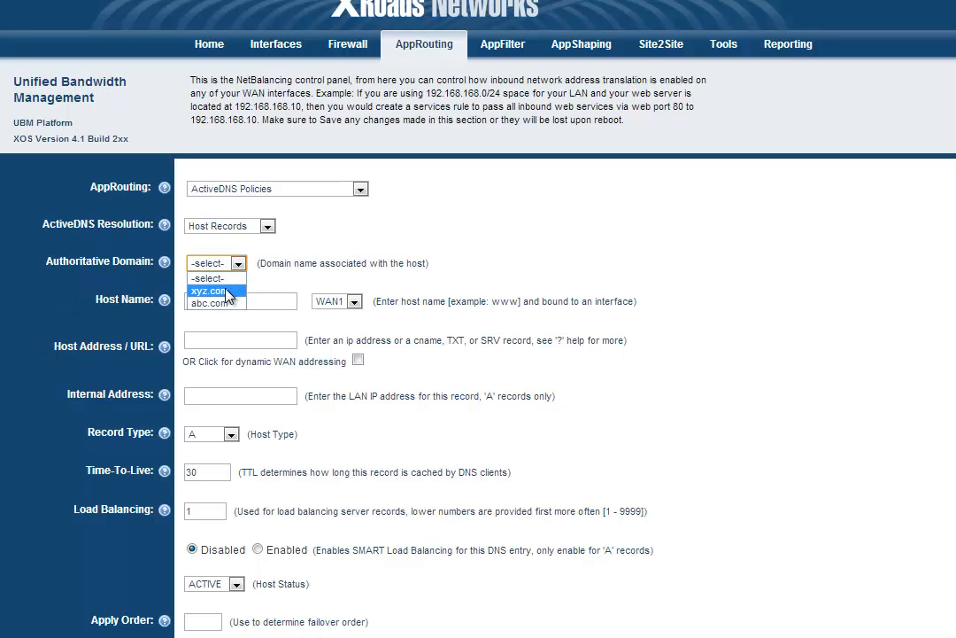
left_click(224, 291)
left_click(236, 298)
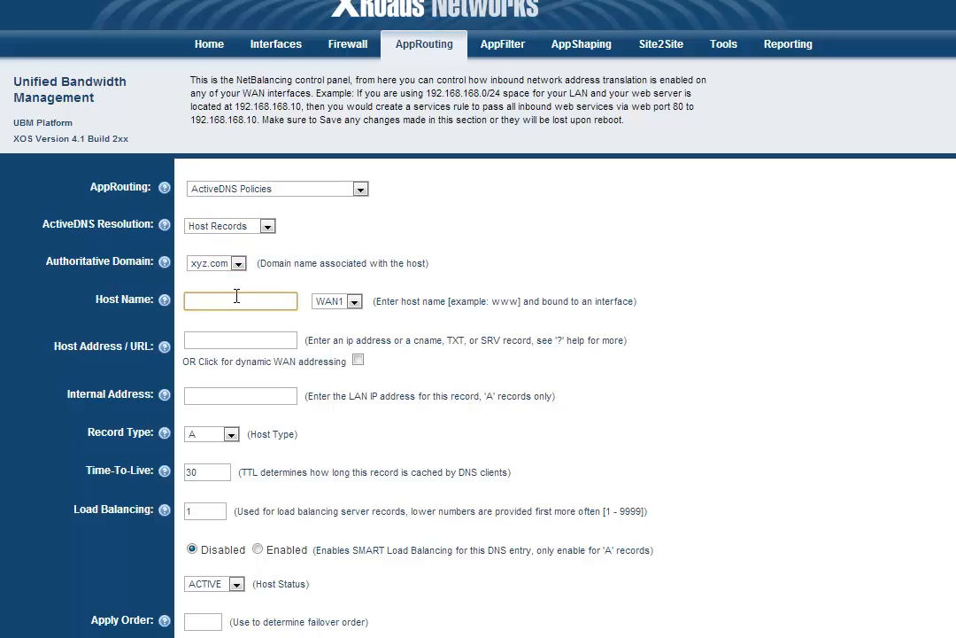
type("mailserver")
left_click(353, 301)
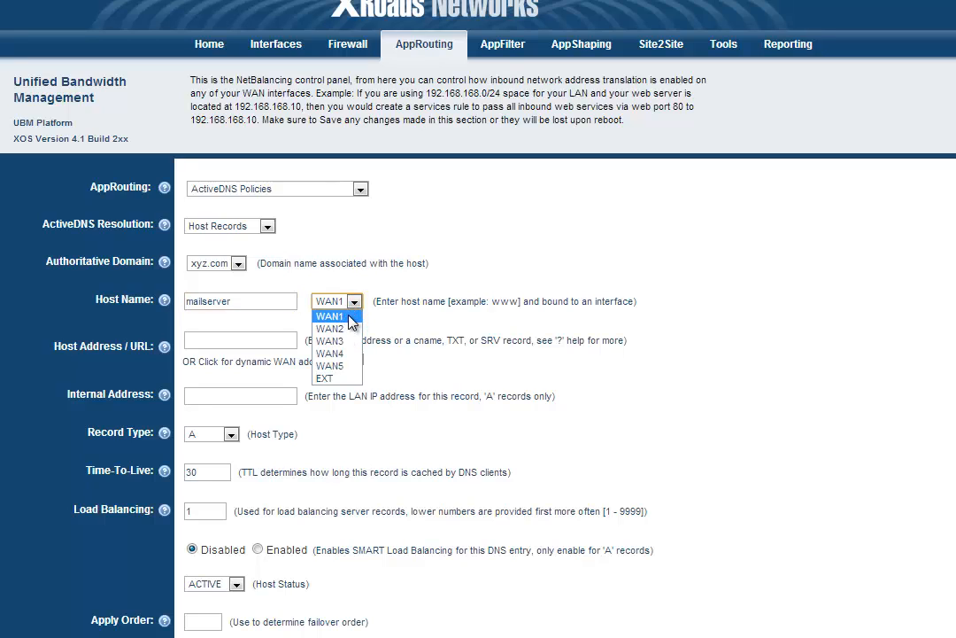
left_click(349, 316)
- Set the WAN1 mailserver record's type to MX and its apply order to 1, and add it without any addresses
left_click(203, 338)
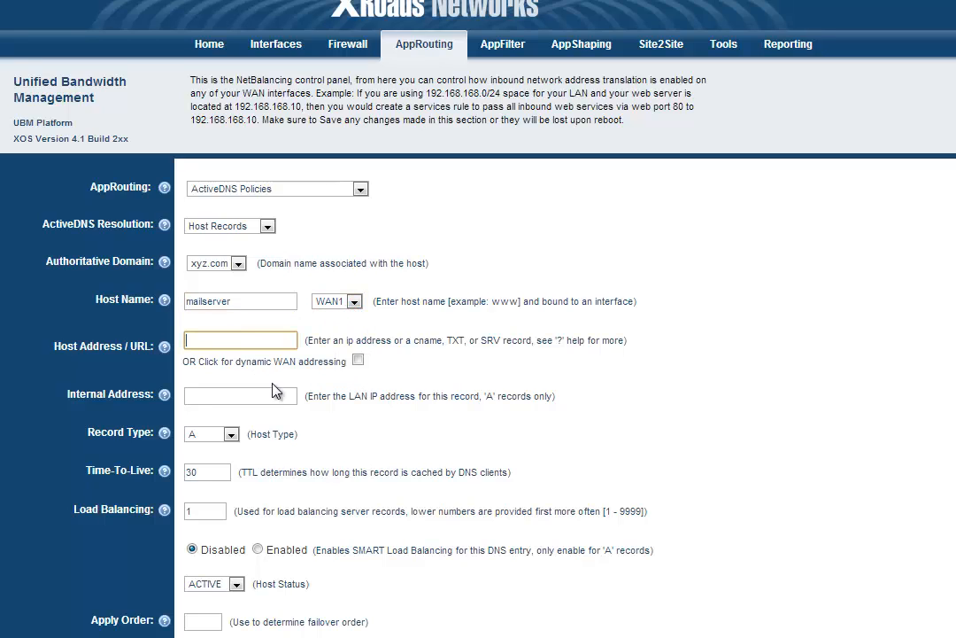
left_click(301, 420)
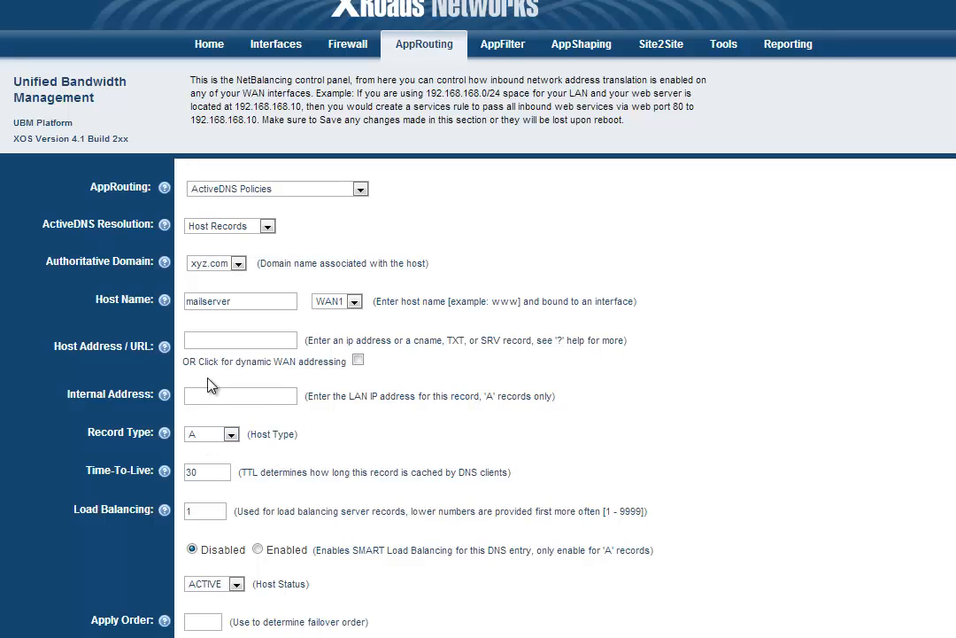
left_click(229, 435)
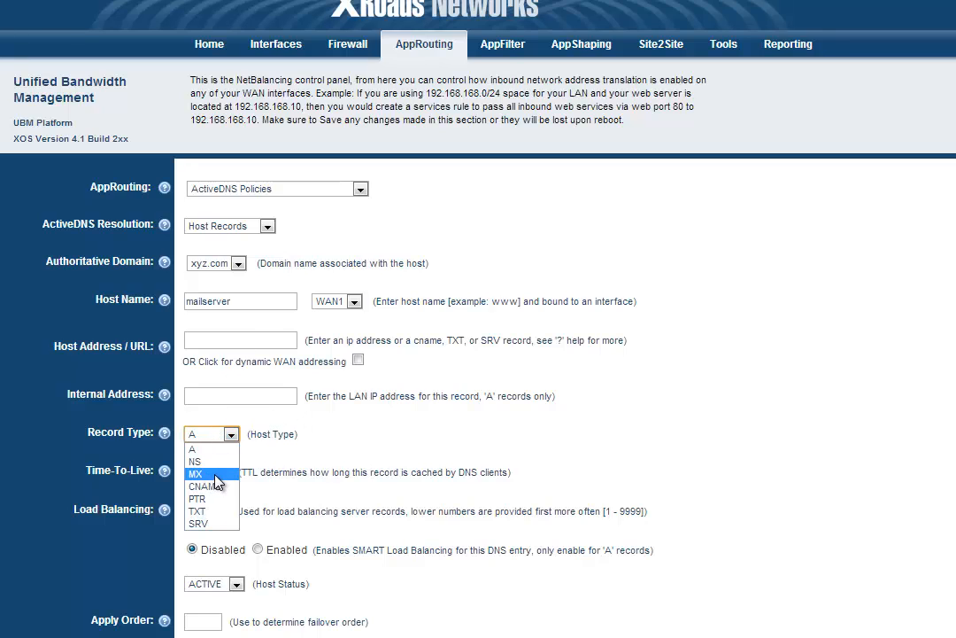
left_click(216, 475)
scroll(212, 417, "down", 1)
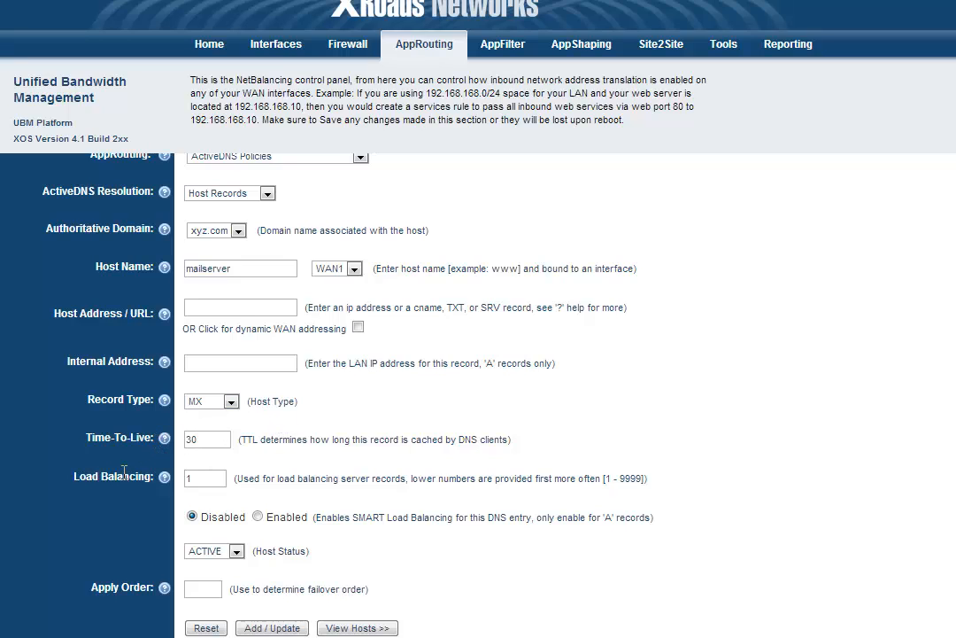
left_click(199, 478)
left_click(151, 514)
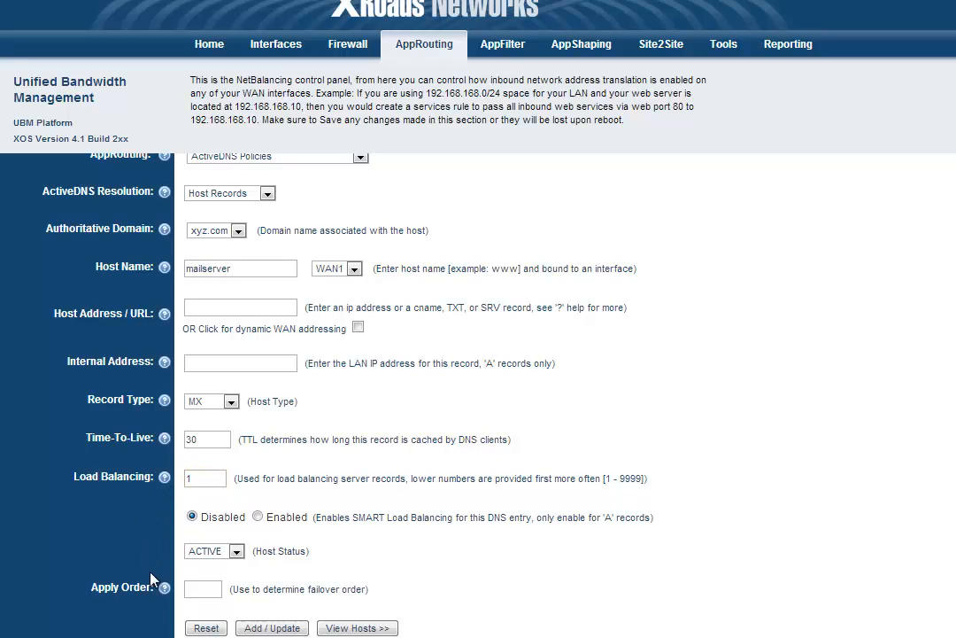
left_click(203, 588)
left_click(278, 628)
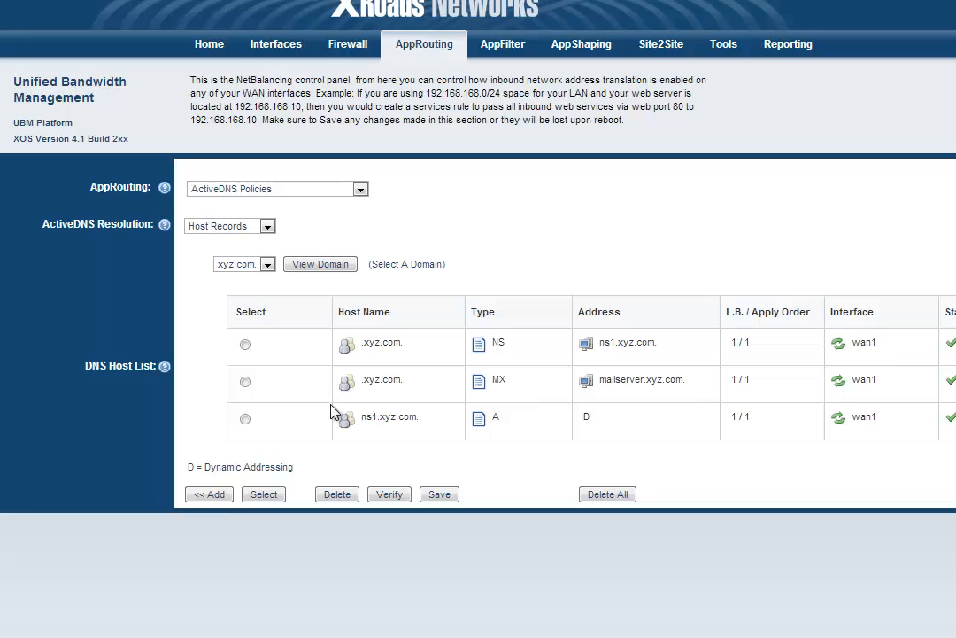
- Start another host record for xyz.com with host name mailserver on the default WAN1 interface
left_click(220, 497)
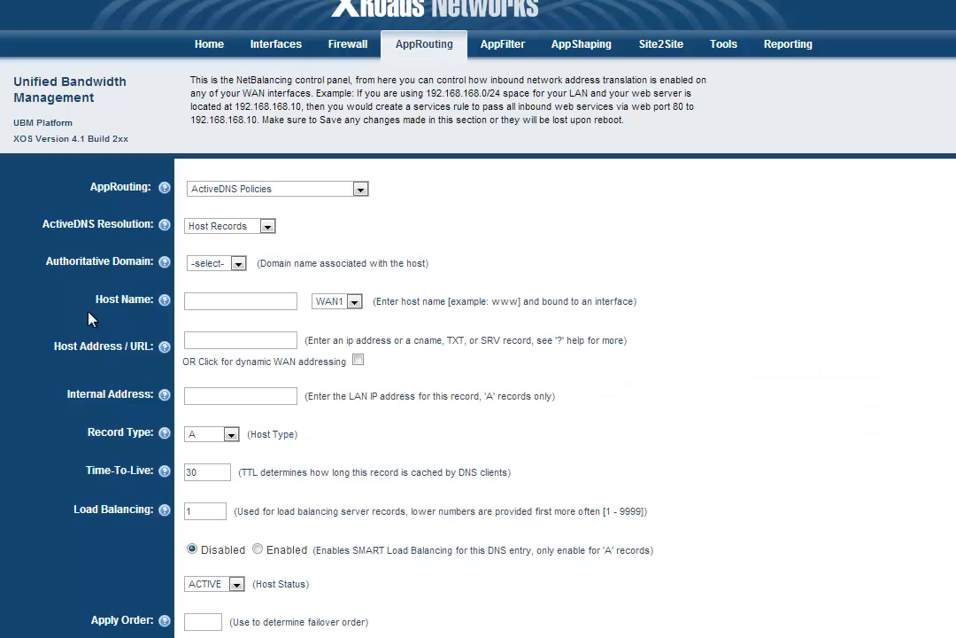
left_click(229, 263)
left_click(226, 292)
left_click(215, 301)
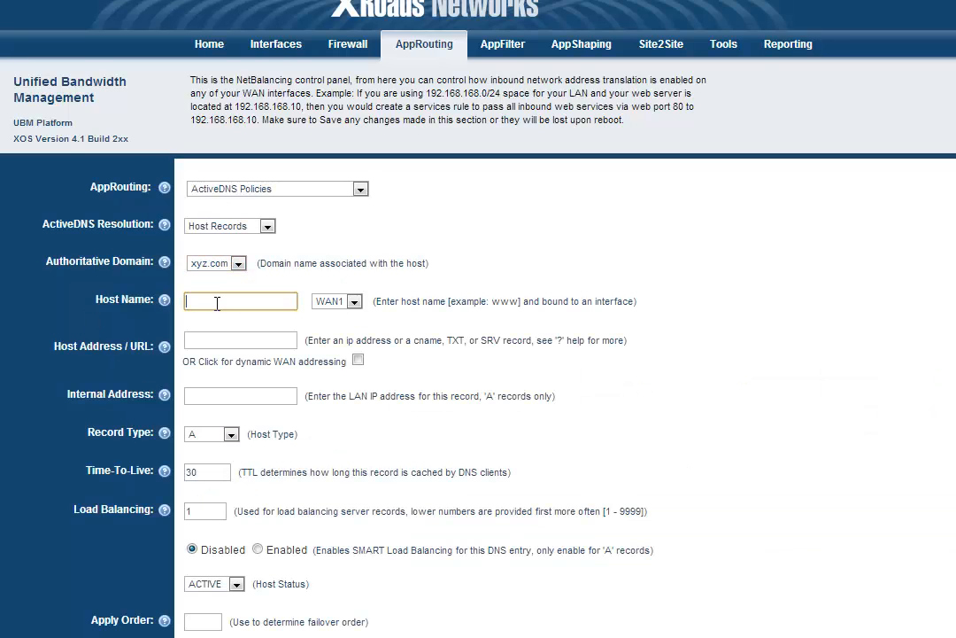
type("mailserver")
- Enter host address 10.100.50.9 and internal address 172.16.10.9 for the mailserver record, keeping record type A
left_click(236, 340)
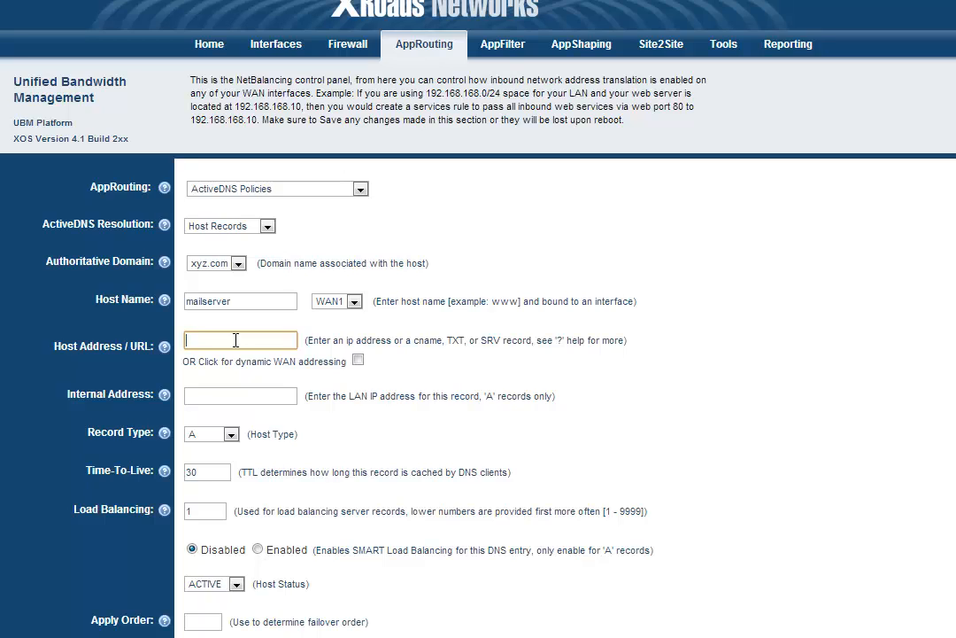
type("10.100.50.9")
left_click(238, 394)
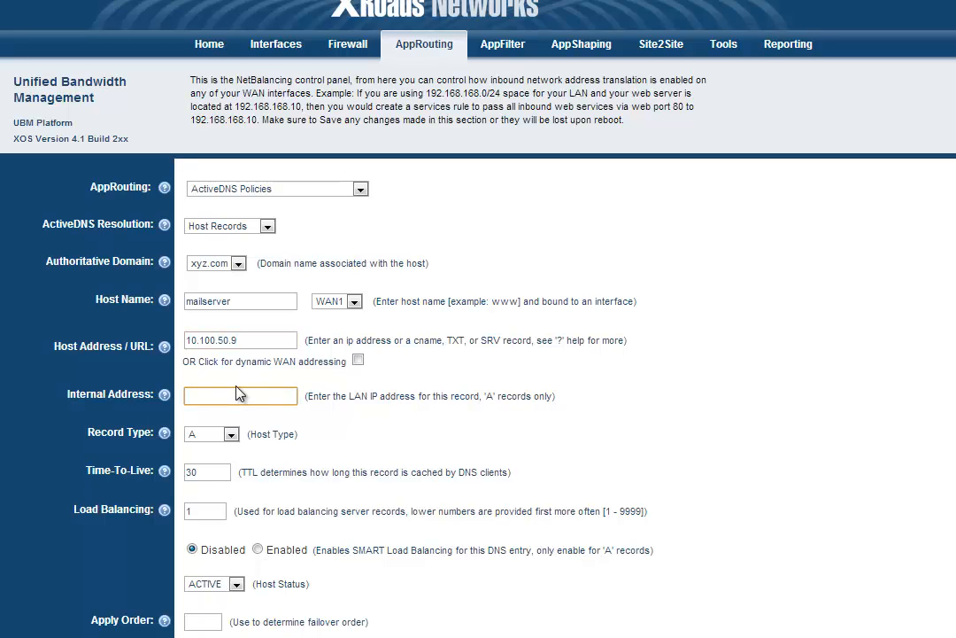
type("172.16.10.9")
left_click(220, 435)
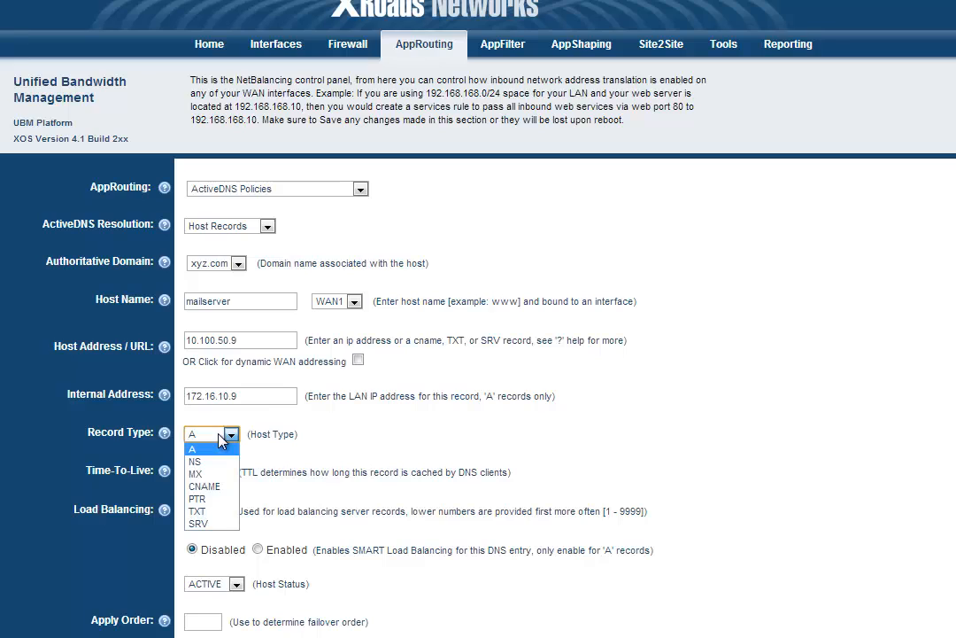
left_click(416, 445)
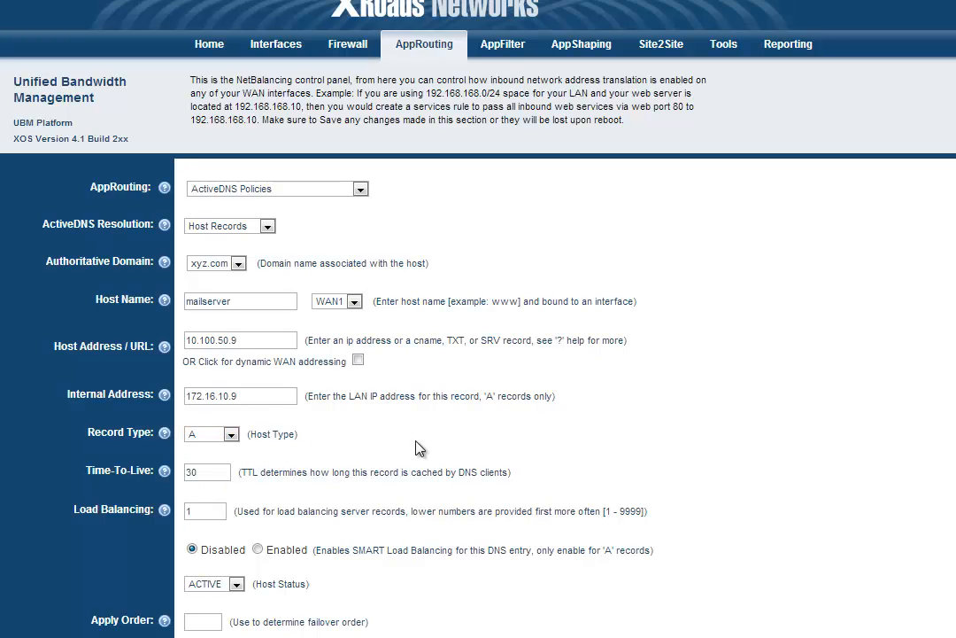
- Keep the A record's host status ACTIVE, set its apply order to 1, and add the record
left_click(225, 471)
scroll(368, 431, "down", 1)
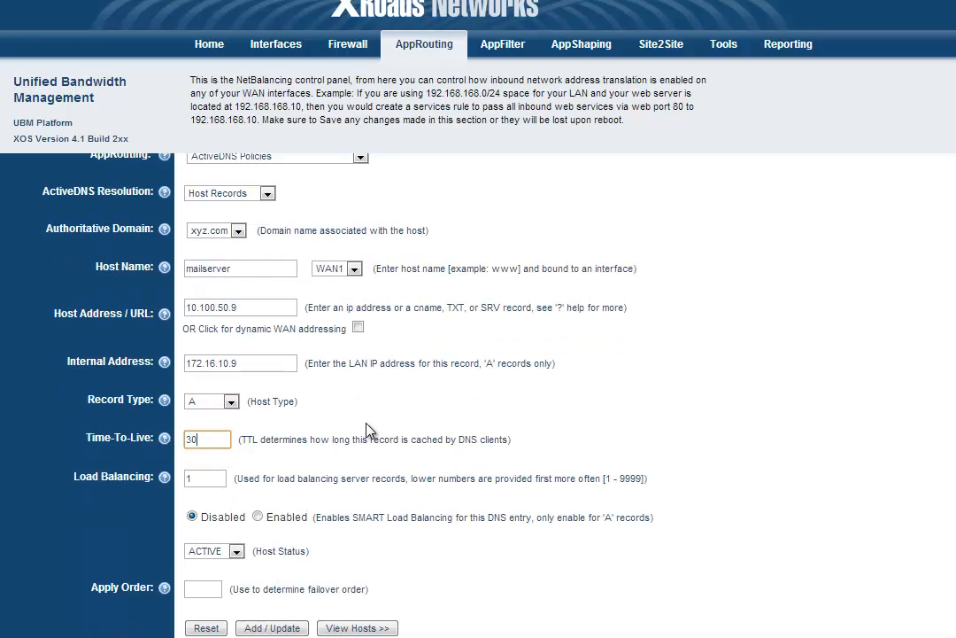
left_click(212, 474)
left_click(164, 518)
left_click(236, 552)
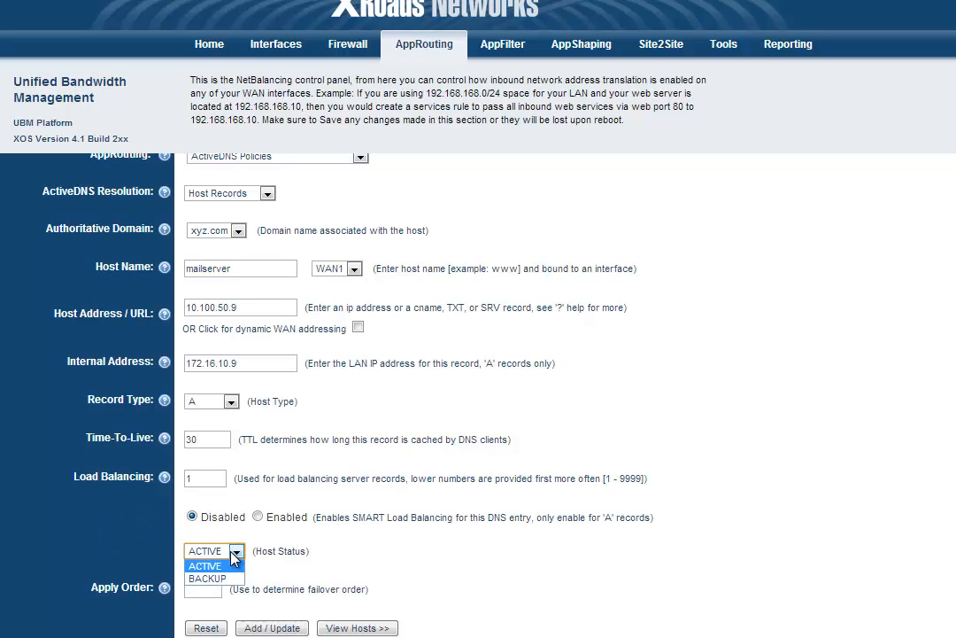
left_click(205, 566)
left_click(198, 589)
type("1")
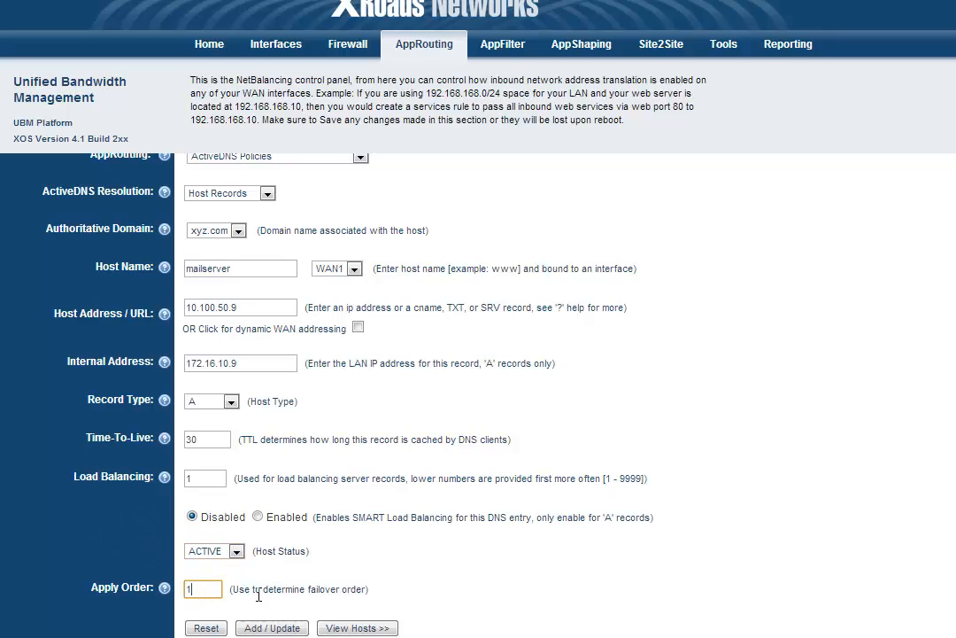
left_click(273, 627)
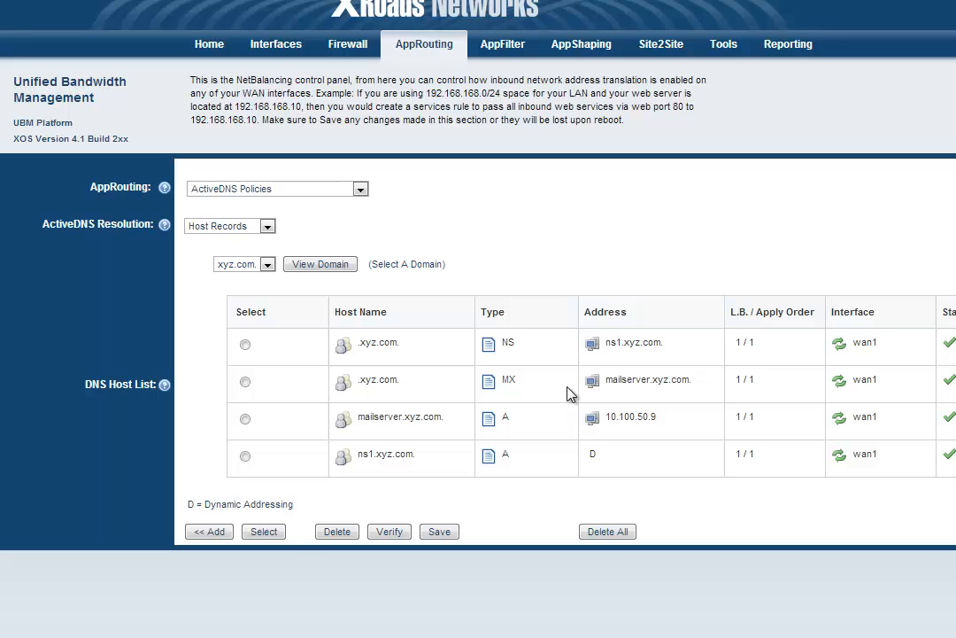
- Start a further host record for xyz.com with host name mailserver, bound to WAN2
left_click(211, 533)
left_click(232, 263)
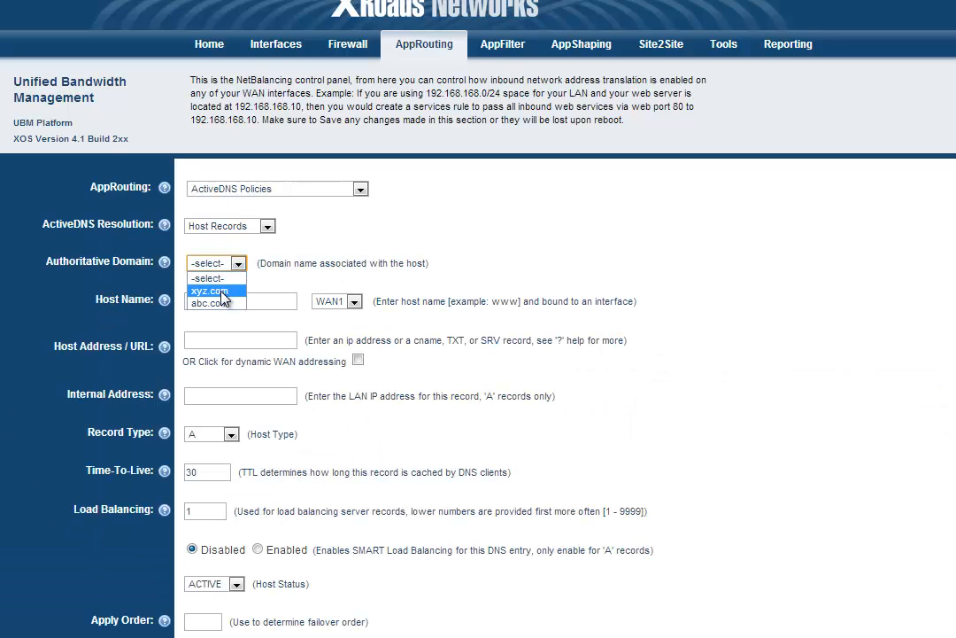
left_click(217, 290)
left_click(228, 300)
type("mailserver")
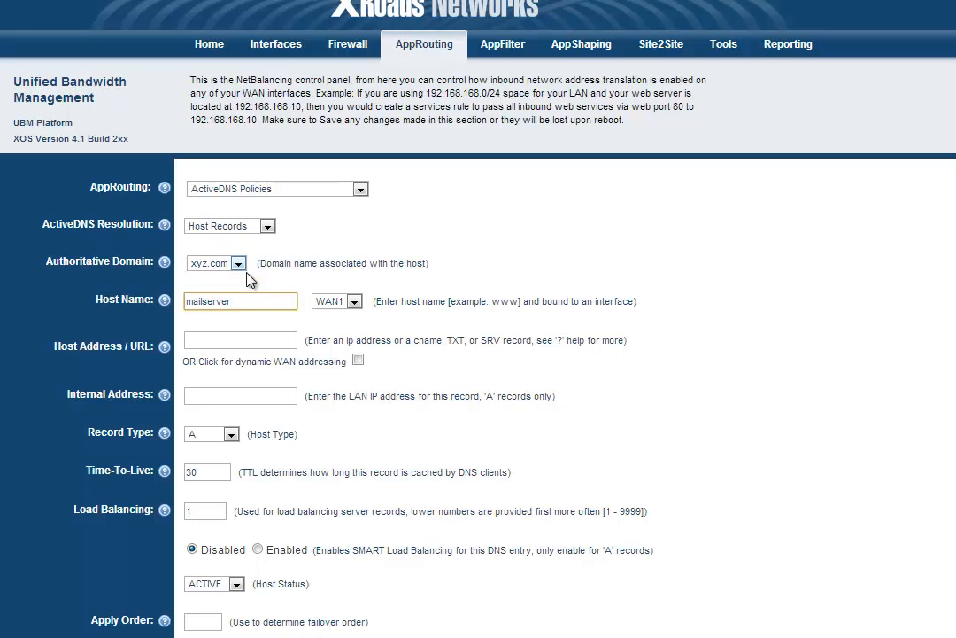
left_click(353, 301)
left_click(356, 331)
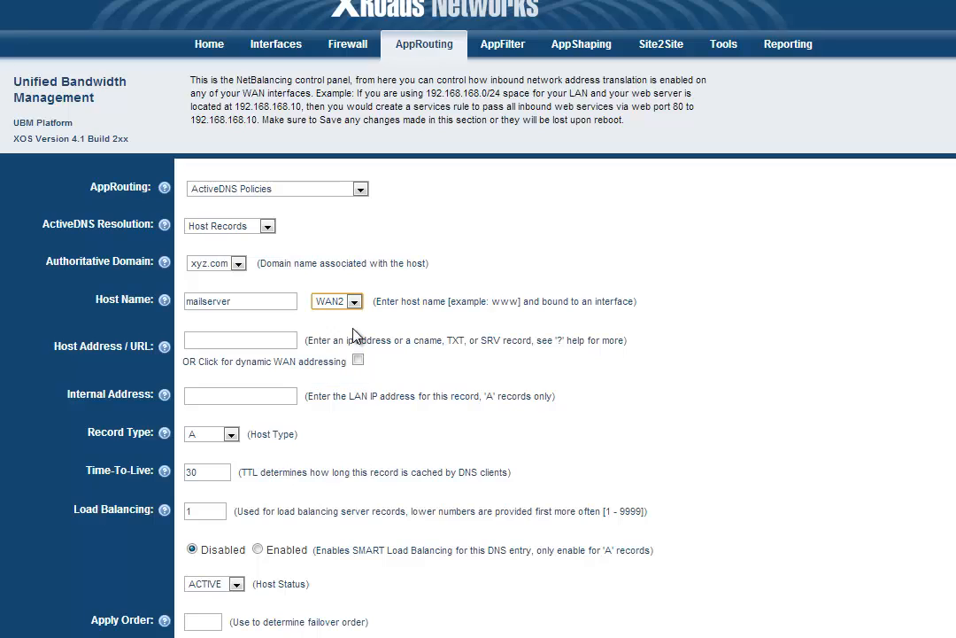
- Set the WAN2 mailserver record's type to MX and its host status to BACKUP, and add the record
left_click(244, 340)
left_click(229, 435)
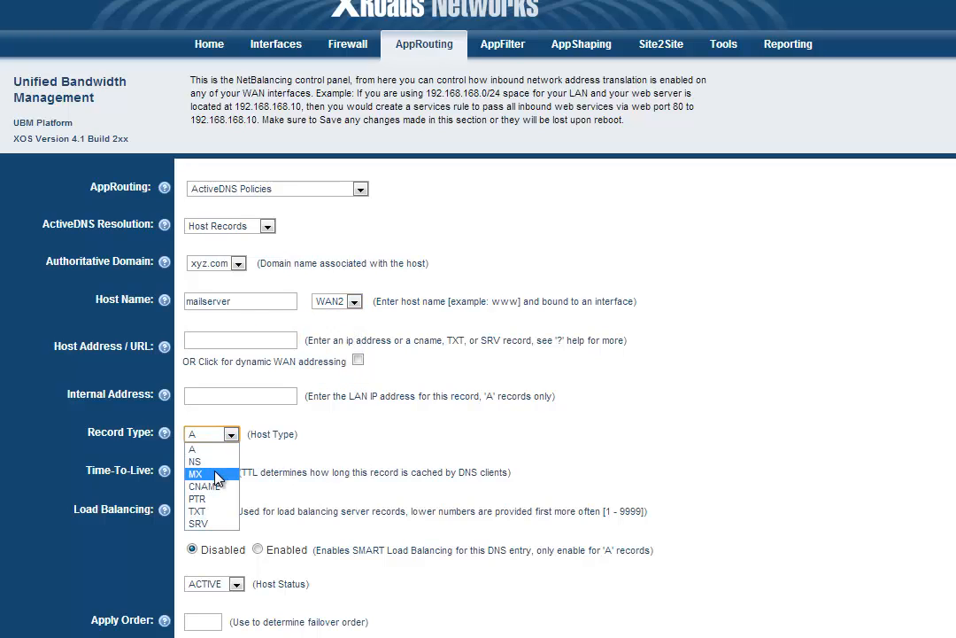
left_click(216, 475)
scroll(284, 443, "down", 1)
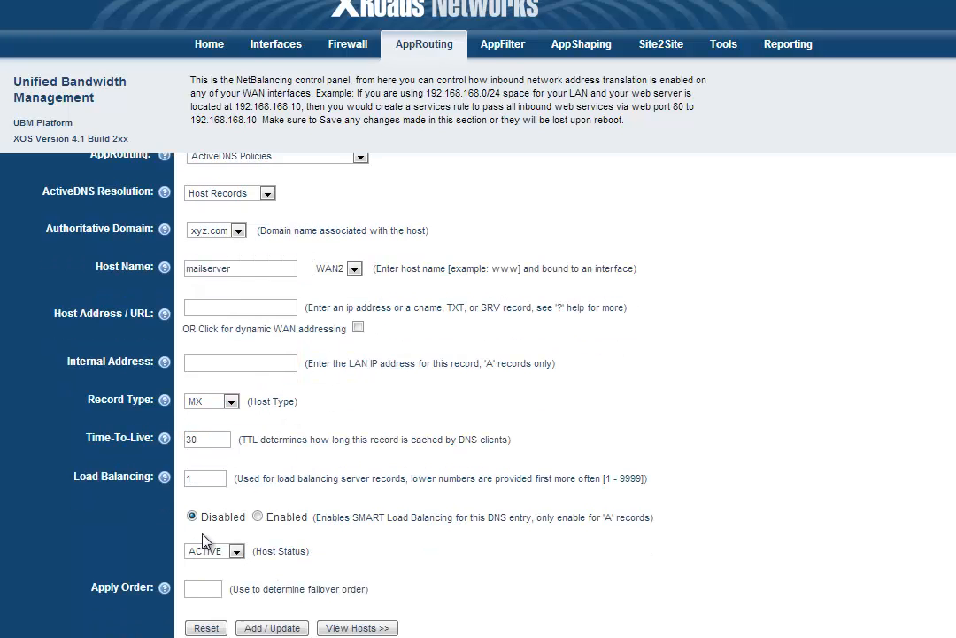
left_click(203, 589)
left_click(255, 589)
left_click(285, 628)
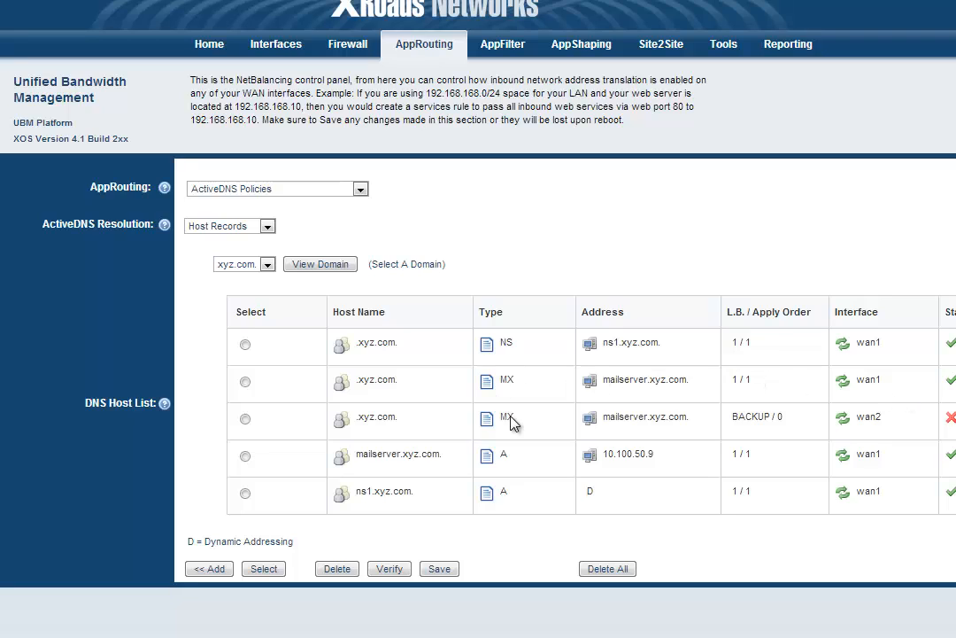
- Start a new host record for domain xyz.com with host name mailserver, bound to WAN2
left_click(210, 569)
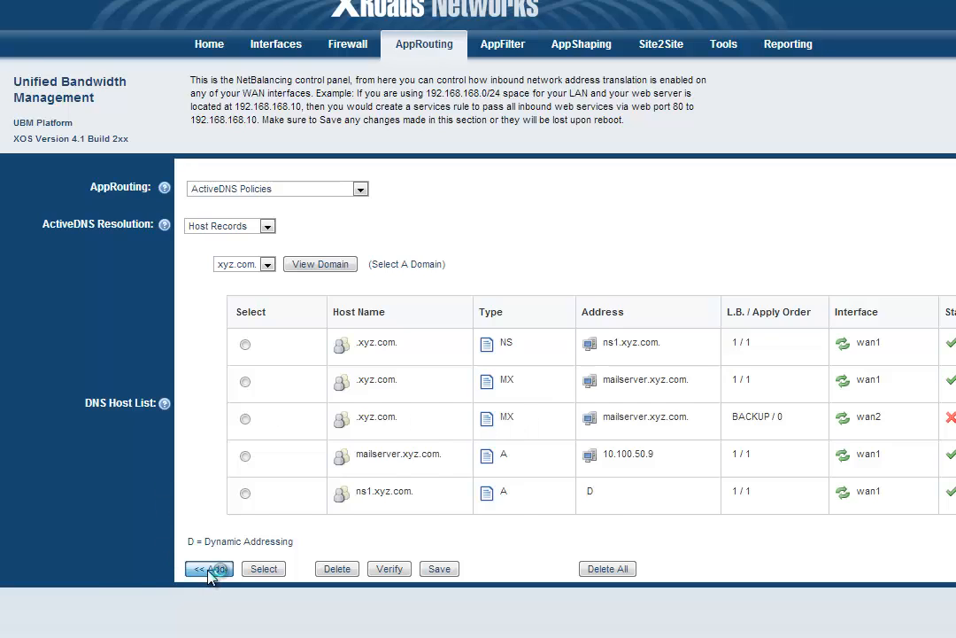
left_click(221, 264)
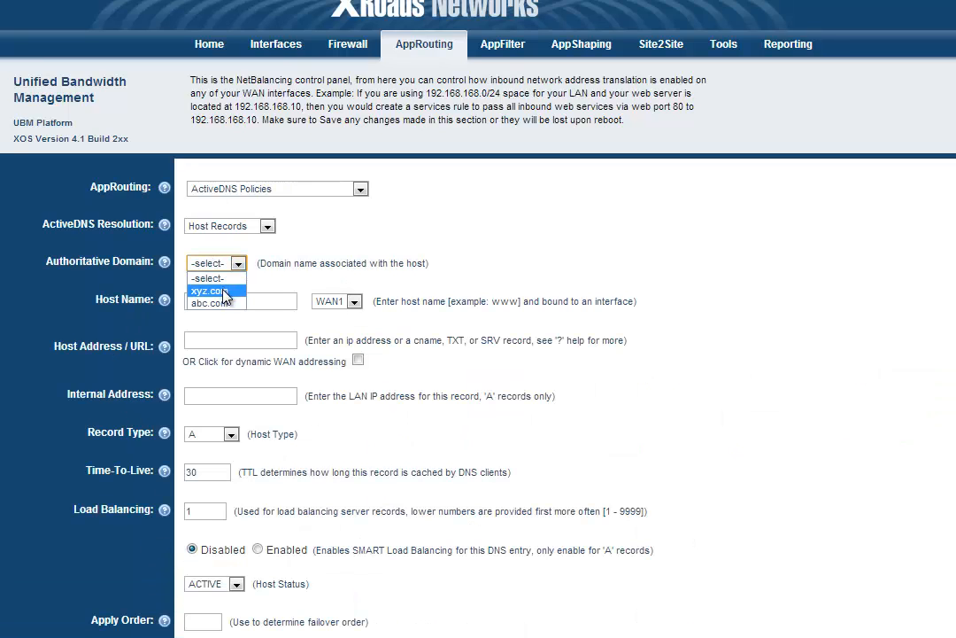
left_click(210, 290)
left_click(258, 302)
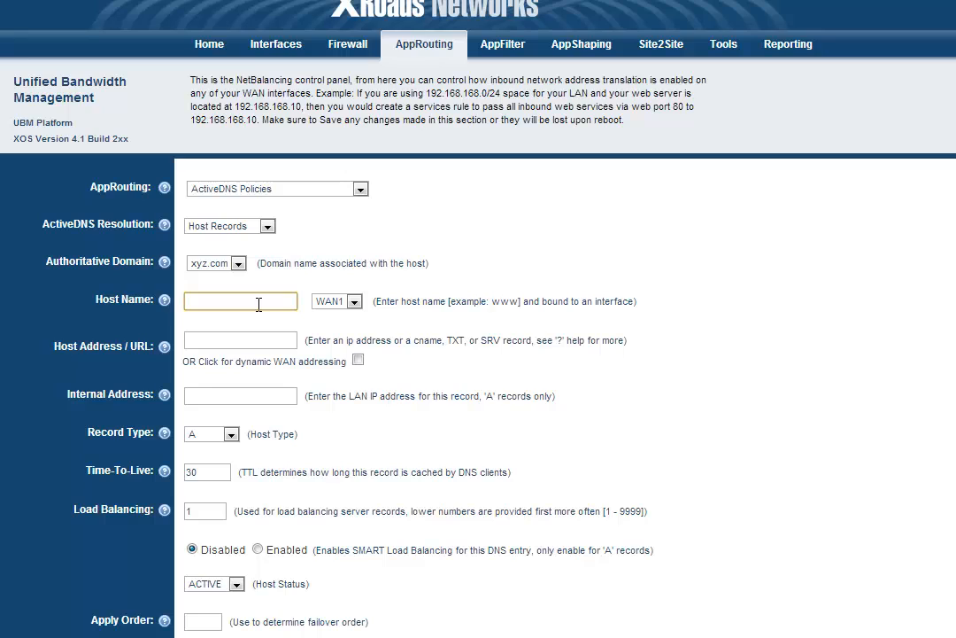
type("mailserver")
left_click(315, 301)
left_click(343, 329)
- Enter host address 10.100.50.8 and internal address 172.16.10.9 for the WAN2 mailserver record, keeping record type A
left_click(215, 339)
type("1")
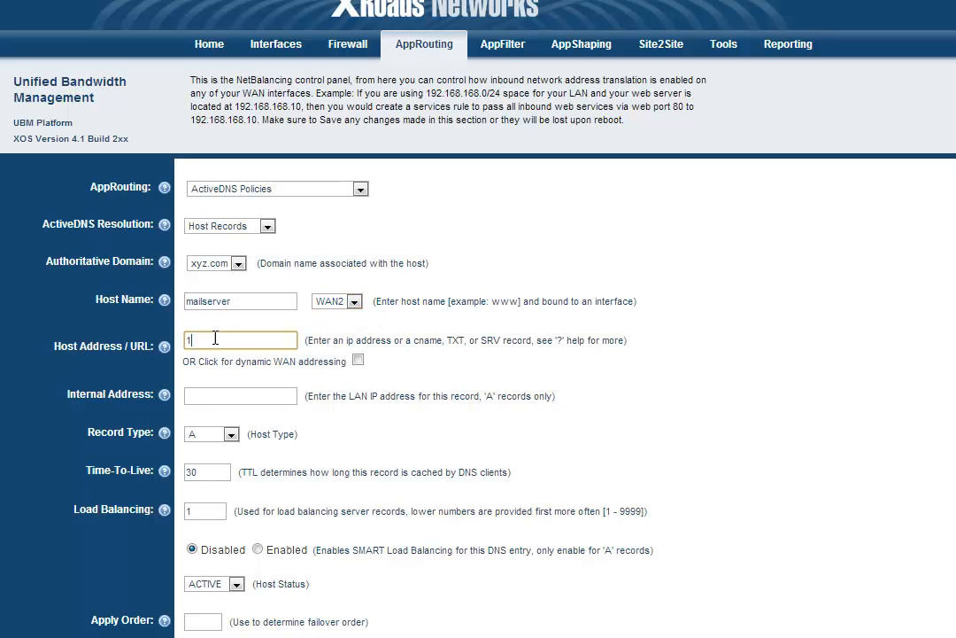
type("0.100.50.8")
key("Tab")
left_click(210, 392)
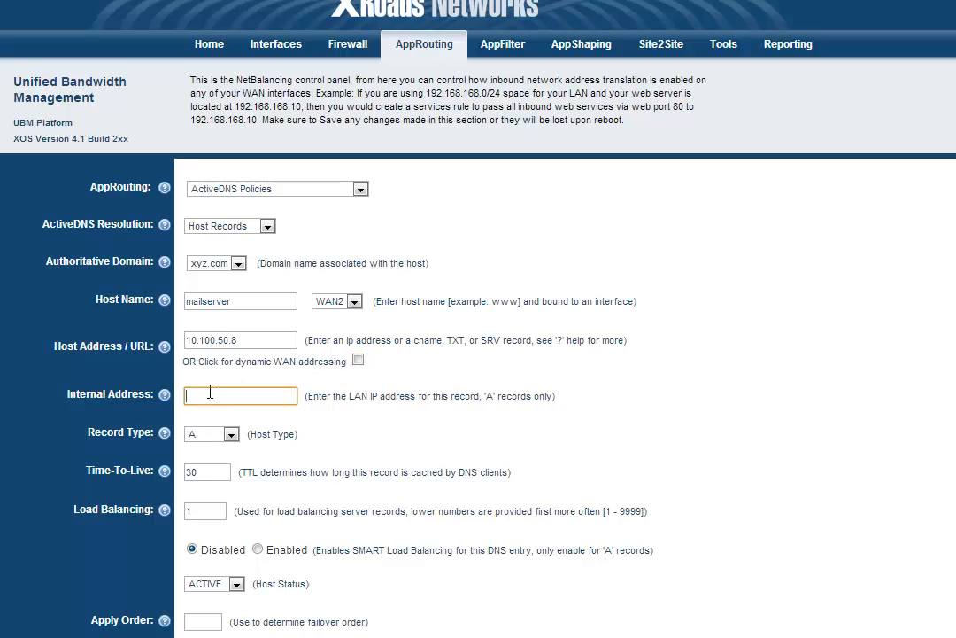
type("172.16.10.9")
left_click(207, 436)
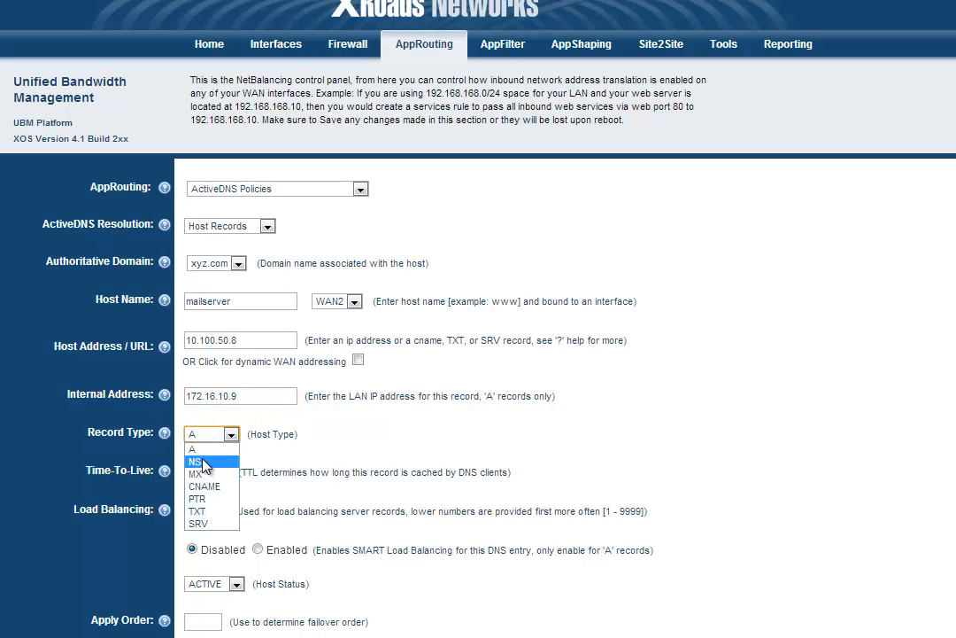
left_click(367, 453)
- Set the WAN2 A record's host status to BACKUP and its apply order to 0, and add the record
scroll(209, 468, "down", 1)
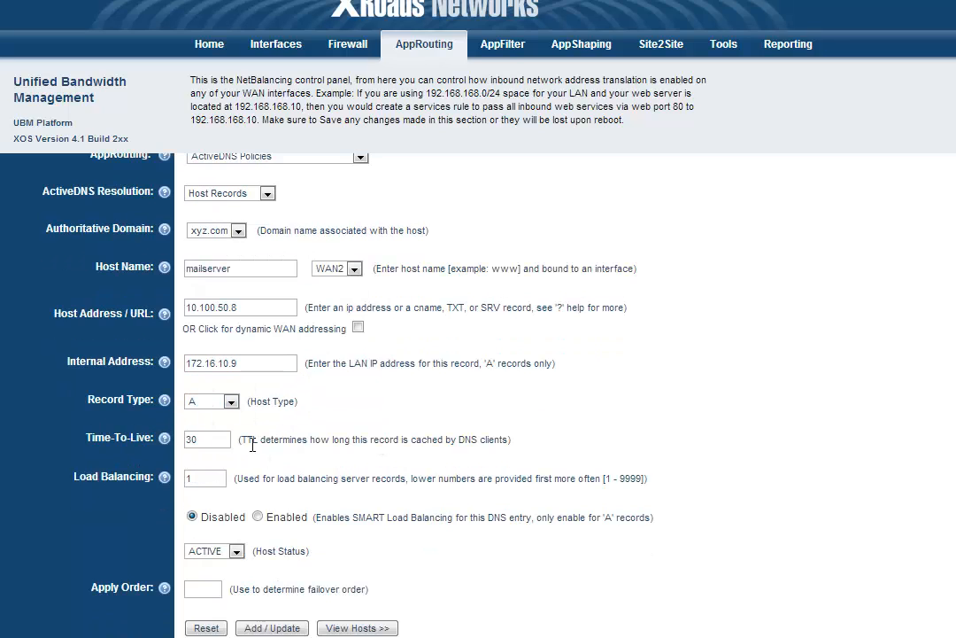
left_click(214, 591)
type("0")
left_click(274, 628)
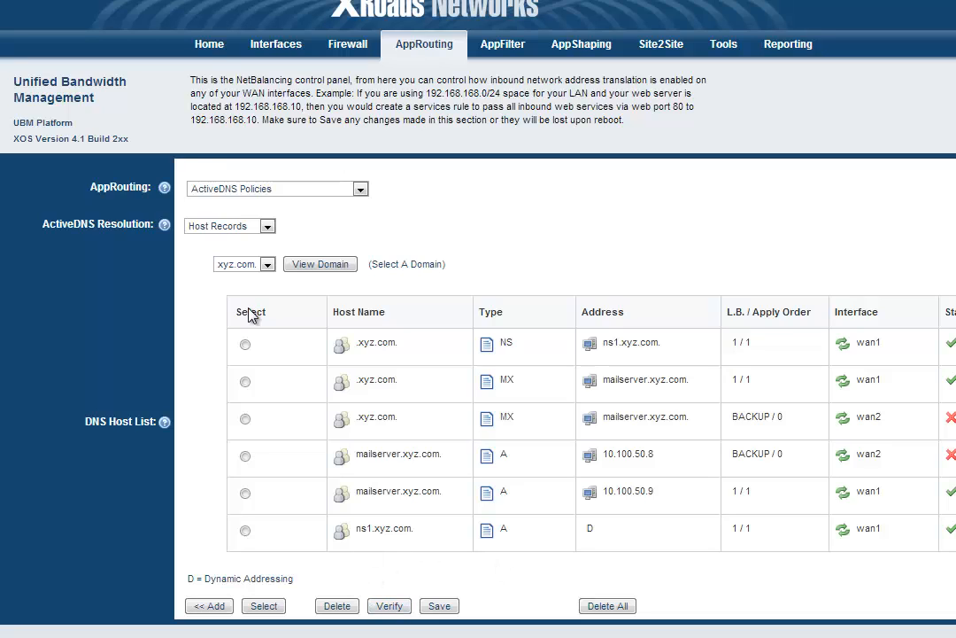
- Save the system configuration from the Home page and continue back to the control panel overview
left_click(212, 48)
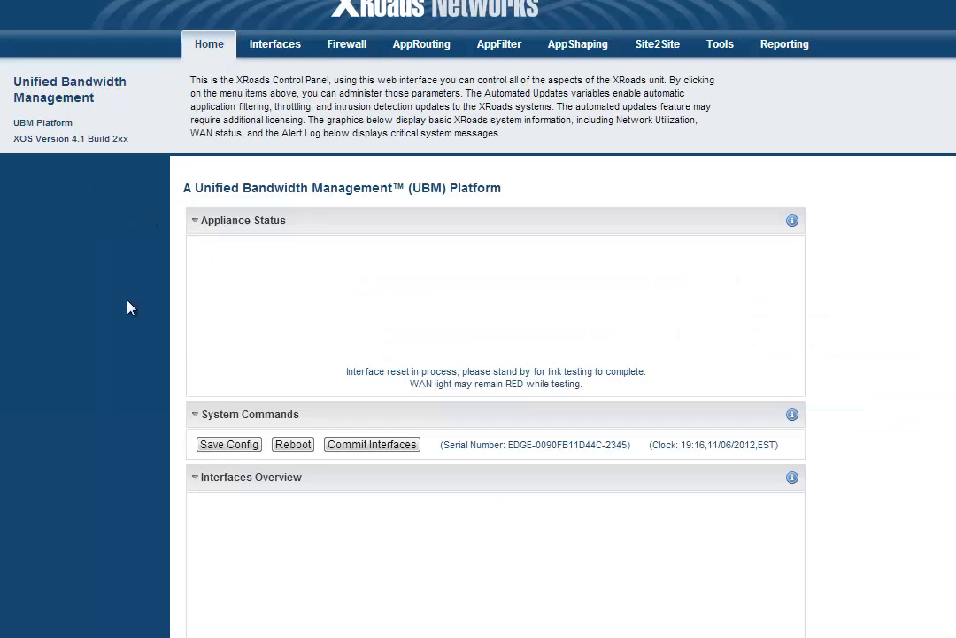
left_click(243, 448)
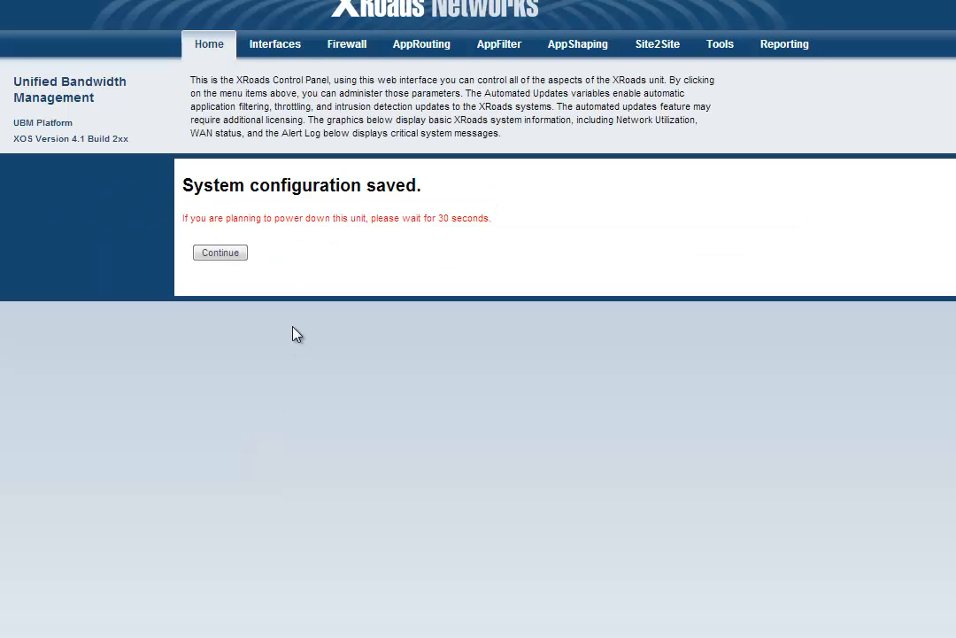
left_click(220, 256)
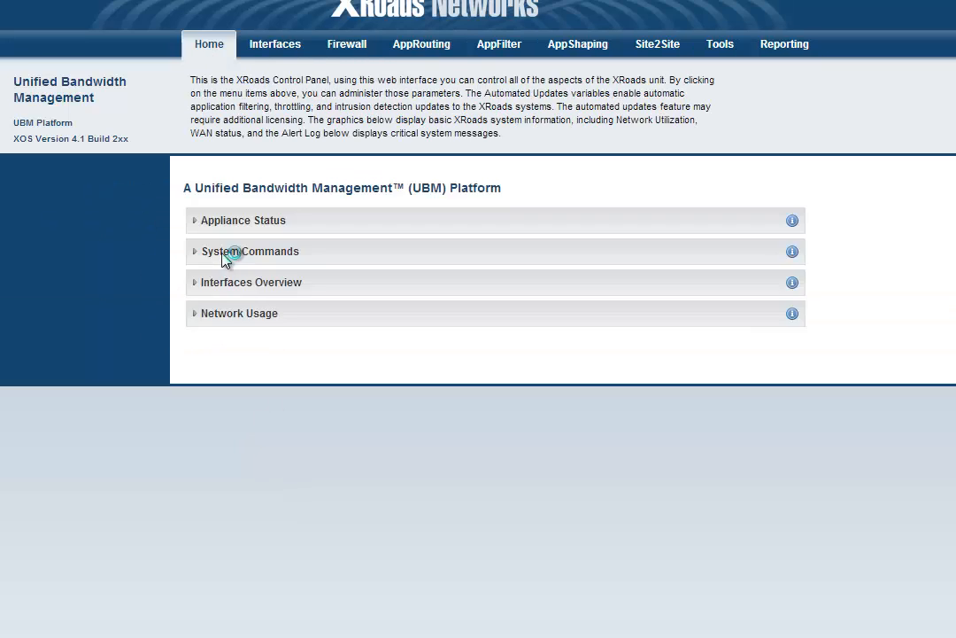